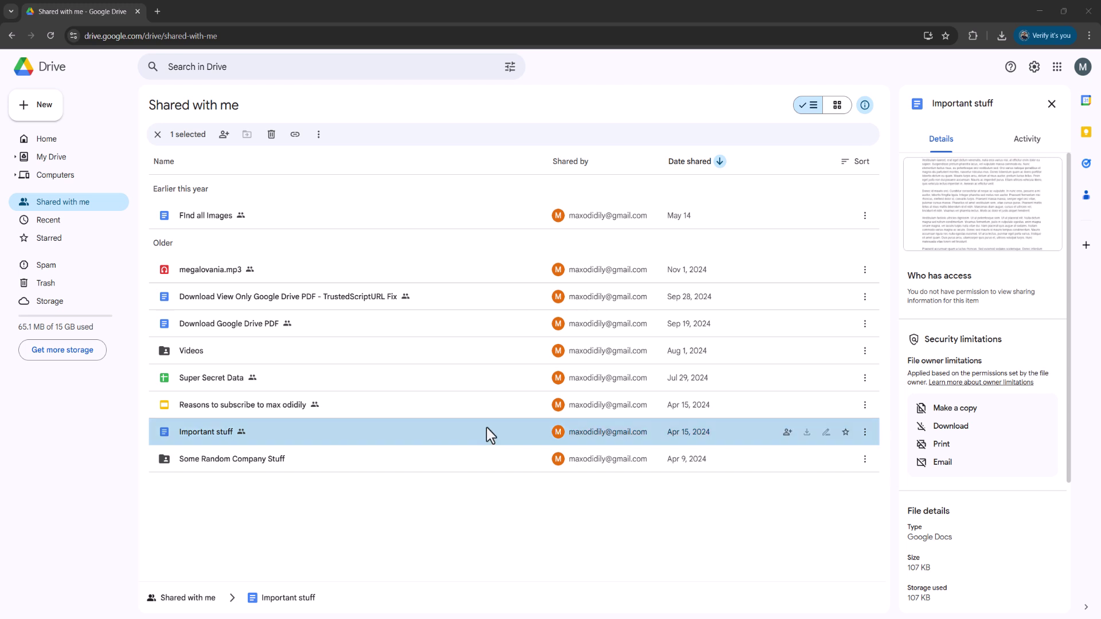
Step: Open the Important stuff document and replace 'edit?tab=t.0' in its address with 'mobilebasic'
double_click(274, 431)
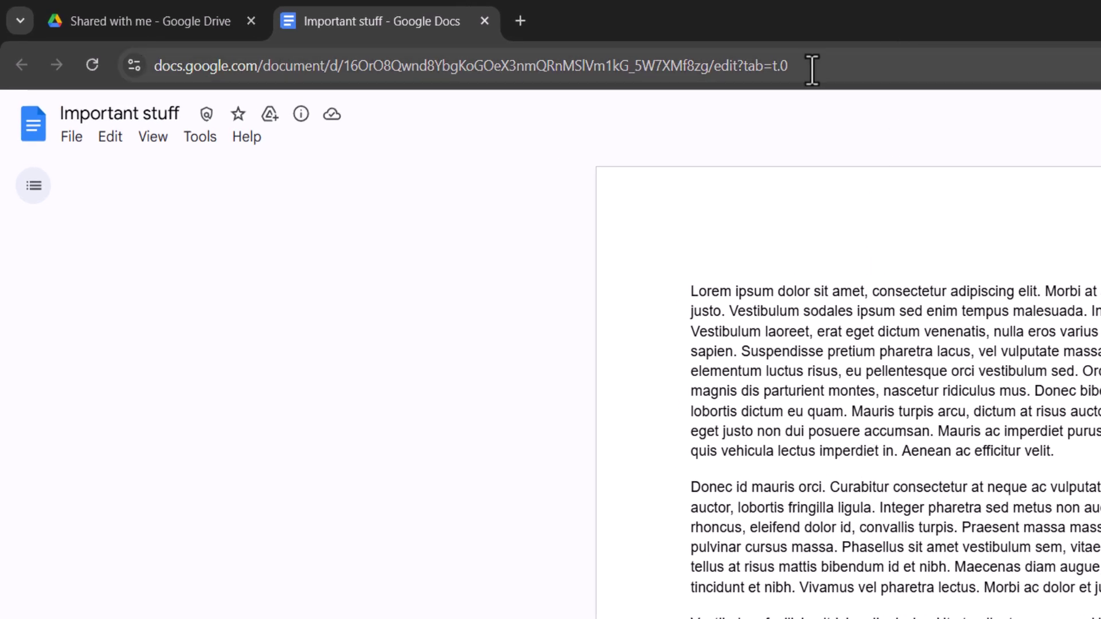
left_click_drag(719, 68, 761, 75)
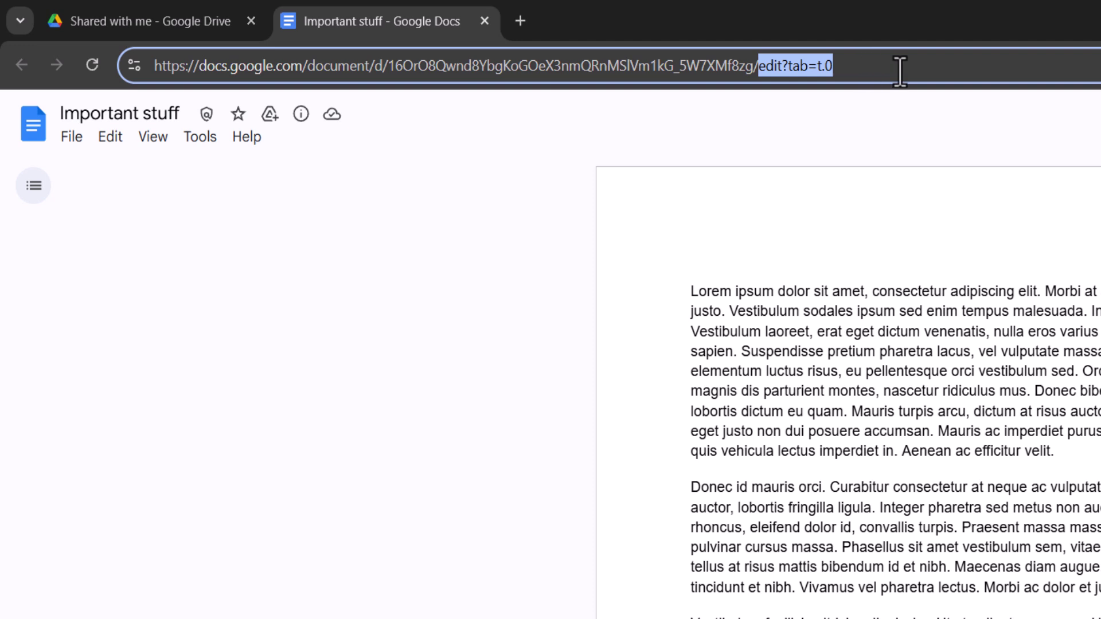
key("BackSpace")
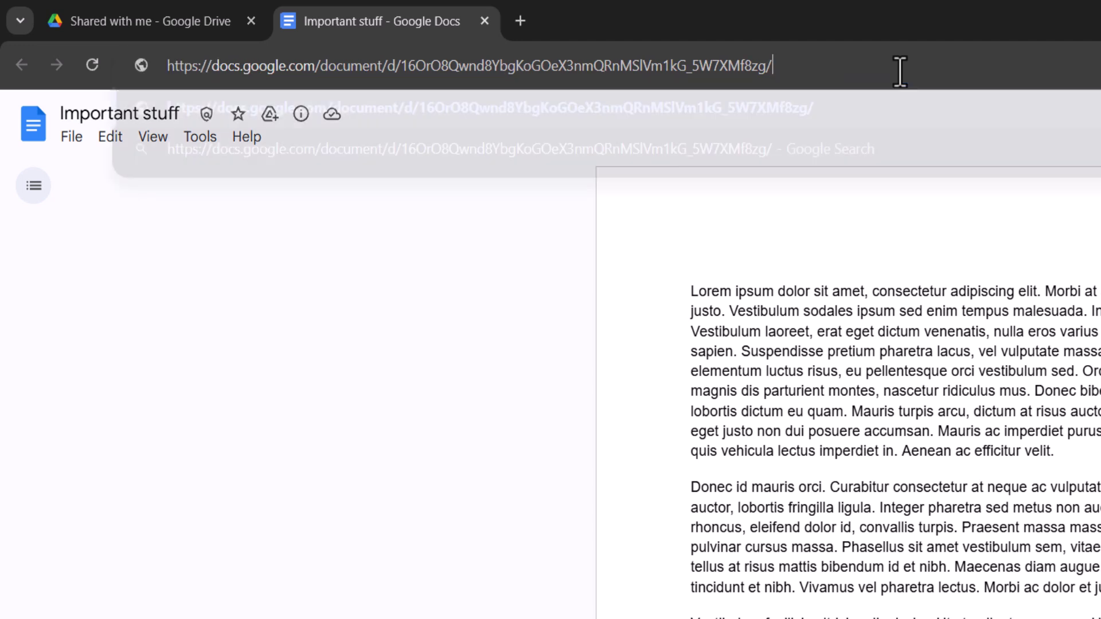
type("mobilebasic")
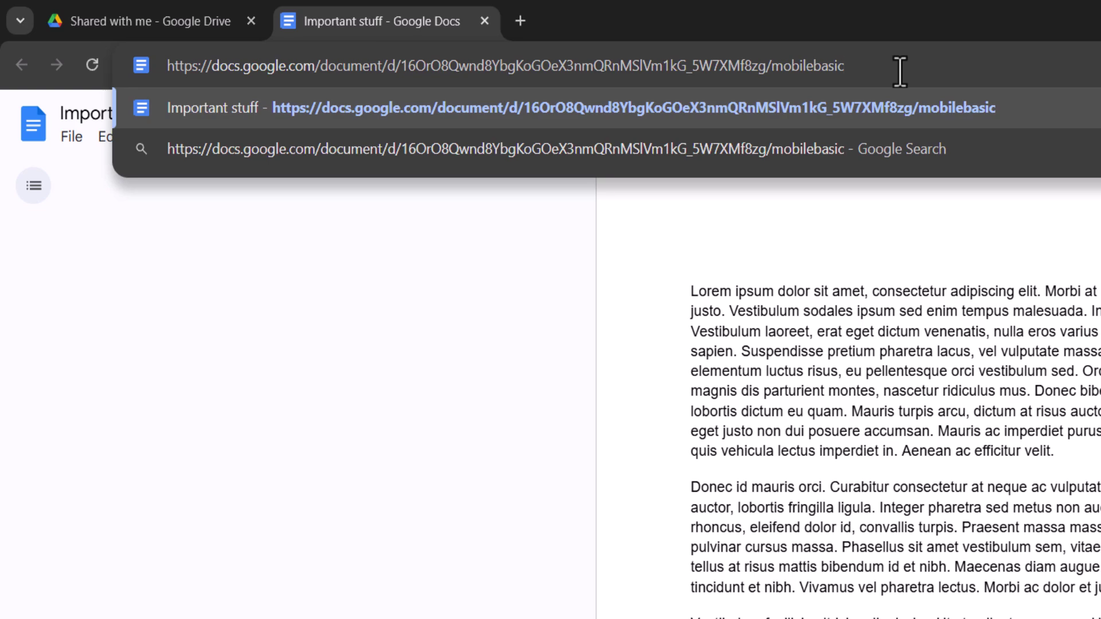
key("Return")
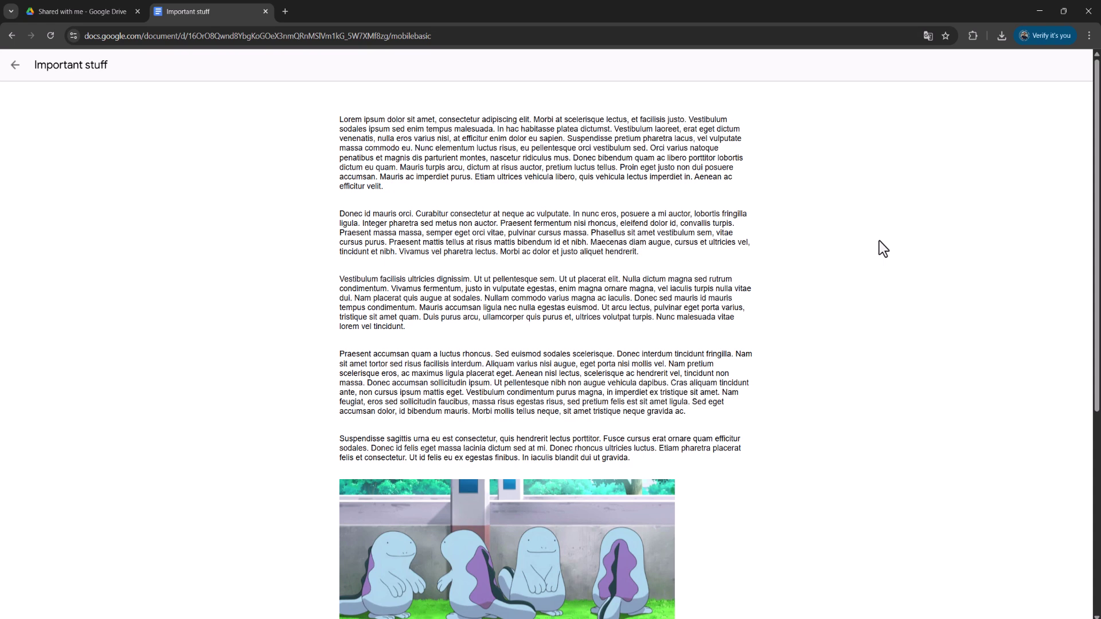
Step: Save the page as FileToPrint.html in Webpage, HTML Only format
right_click(307, 183)
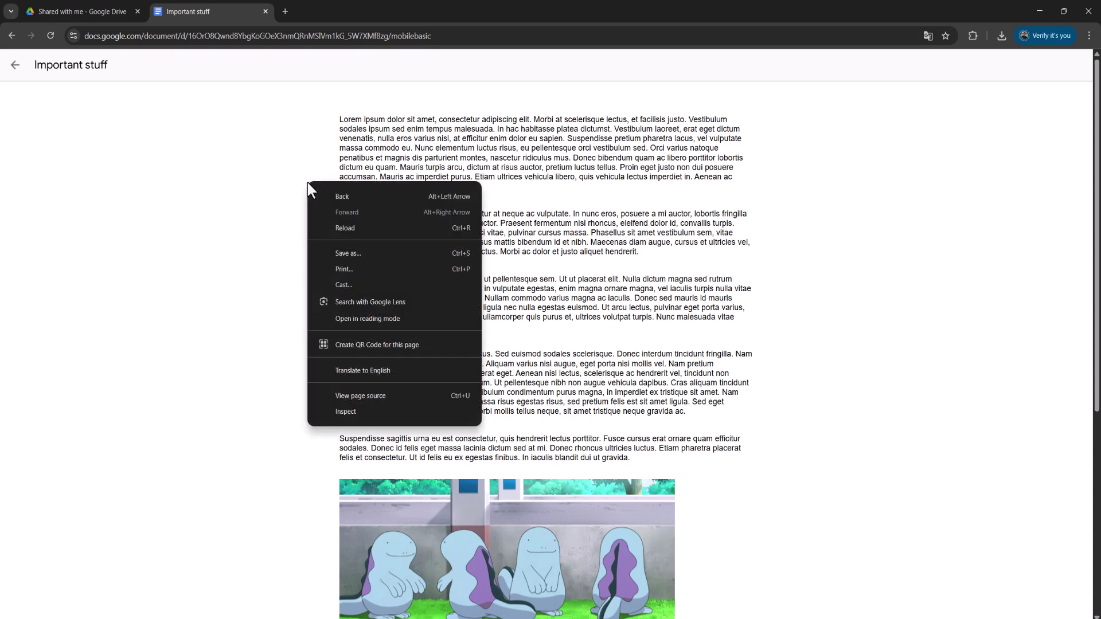
left_click(377, 253)
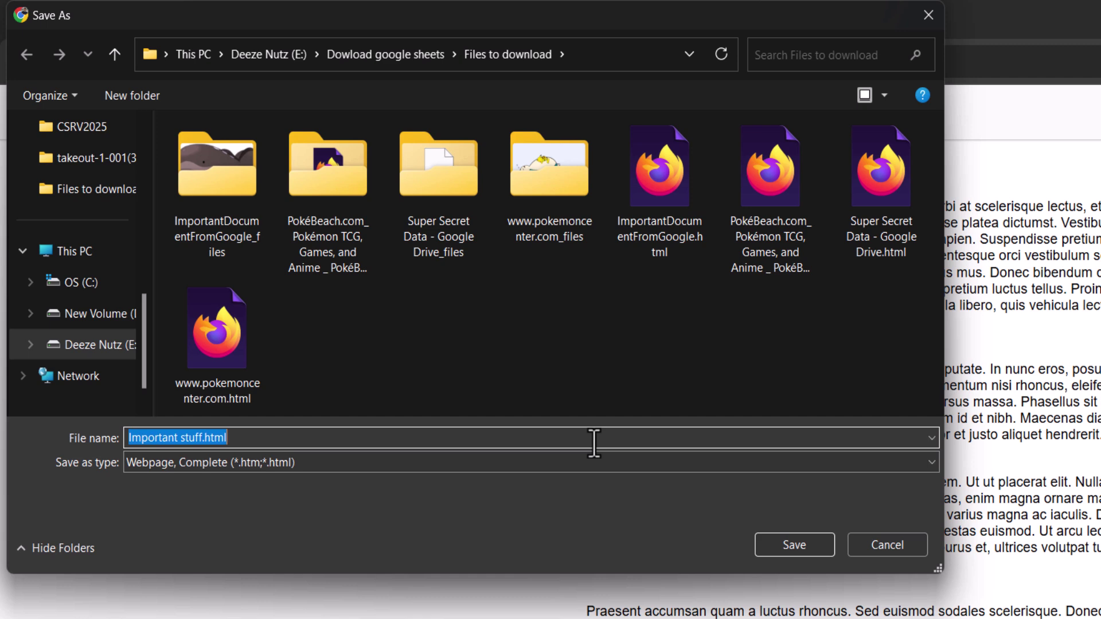
type("FileToPrint.html")
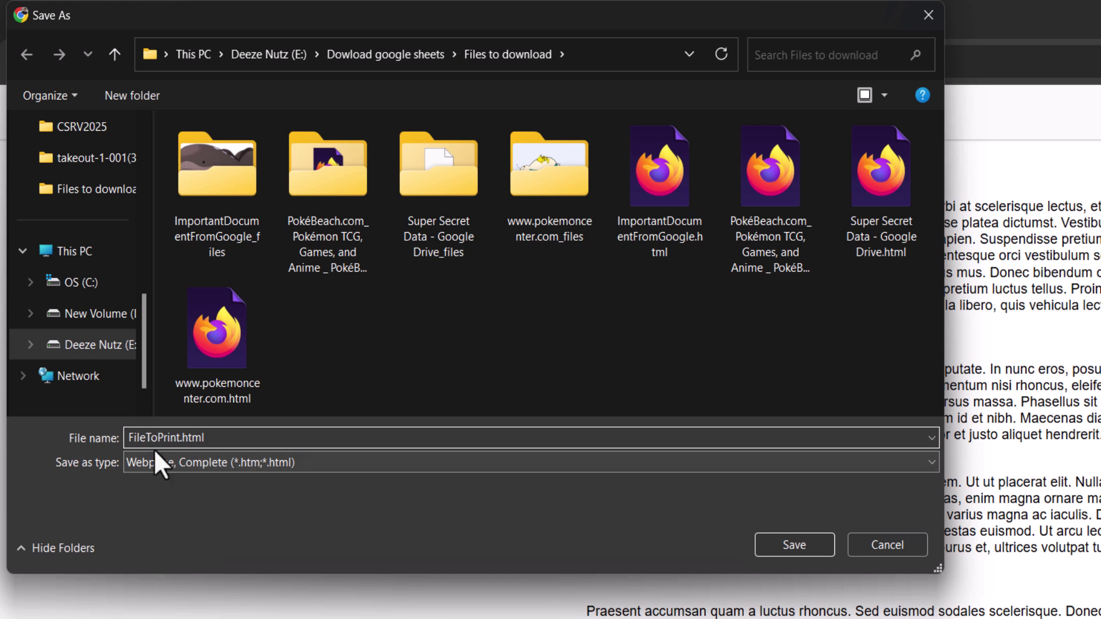
left_click(291, 461)
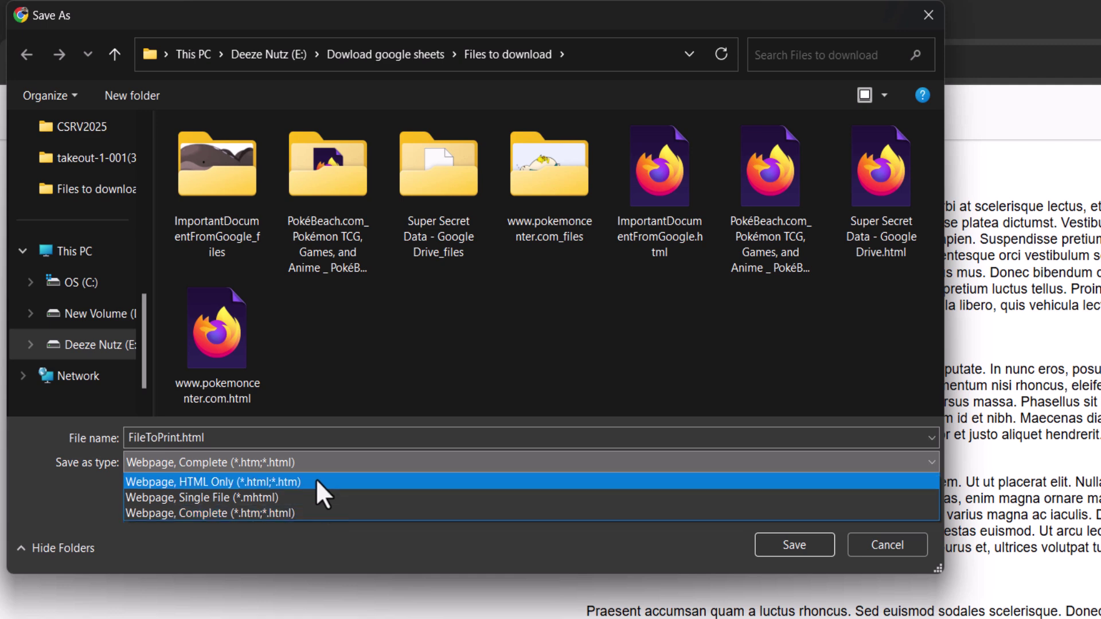
left_click(318, 482)
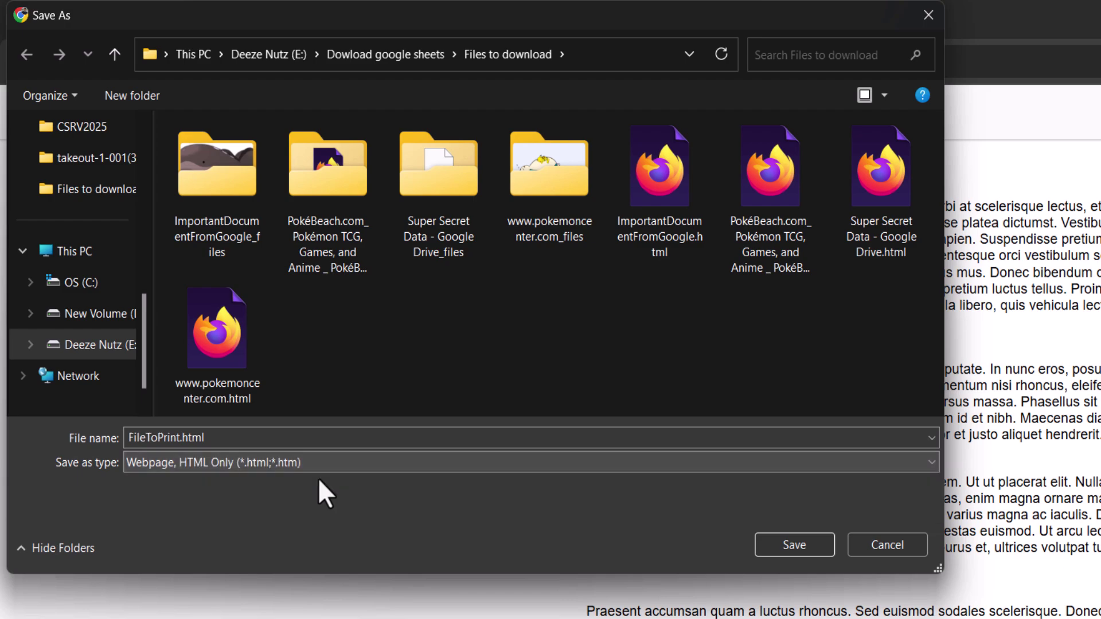
left_click(795, 545)
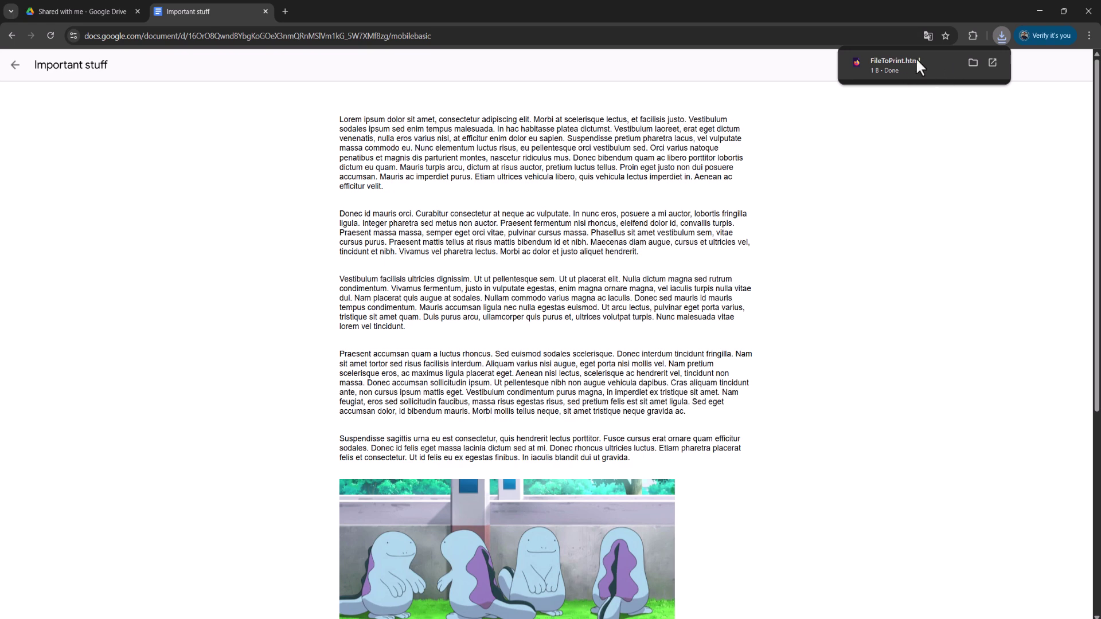
Step: Show FileToPrint.html in its folder from Chrome's downloads and open it with Google Chrome
left_click(1003, 37)
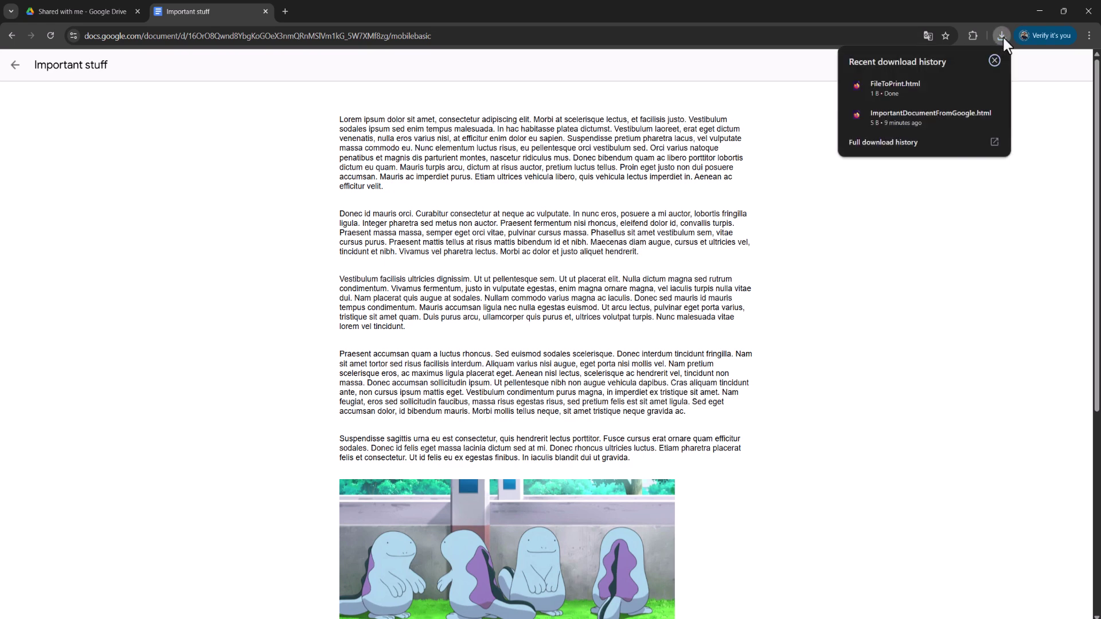
left_click(972, 85)
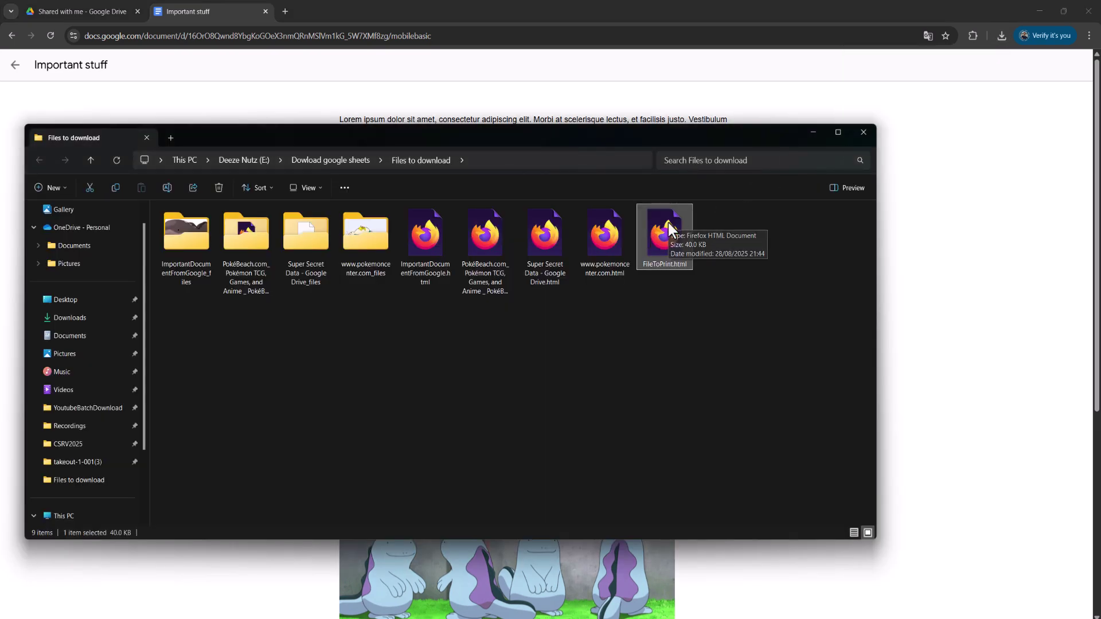
right_click(669, 223)
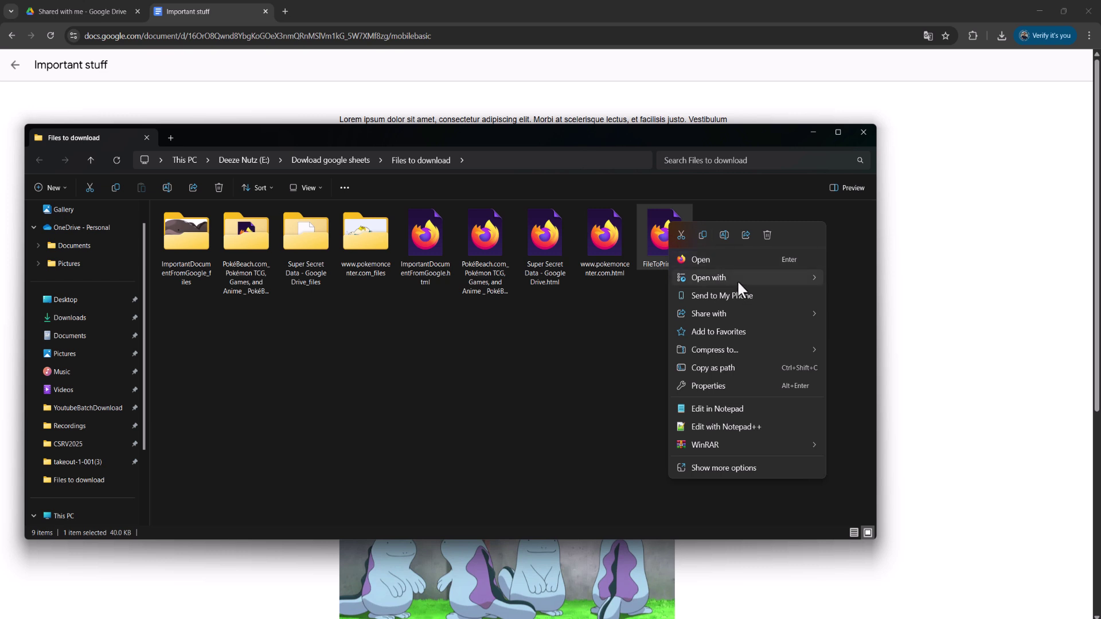
mouse_move(737, 280)
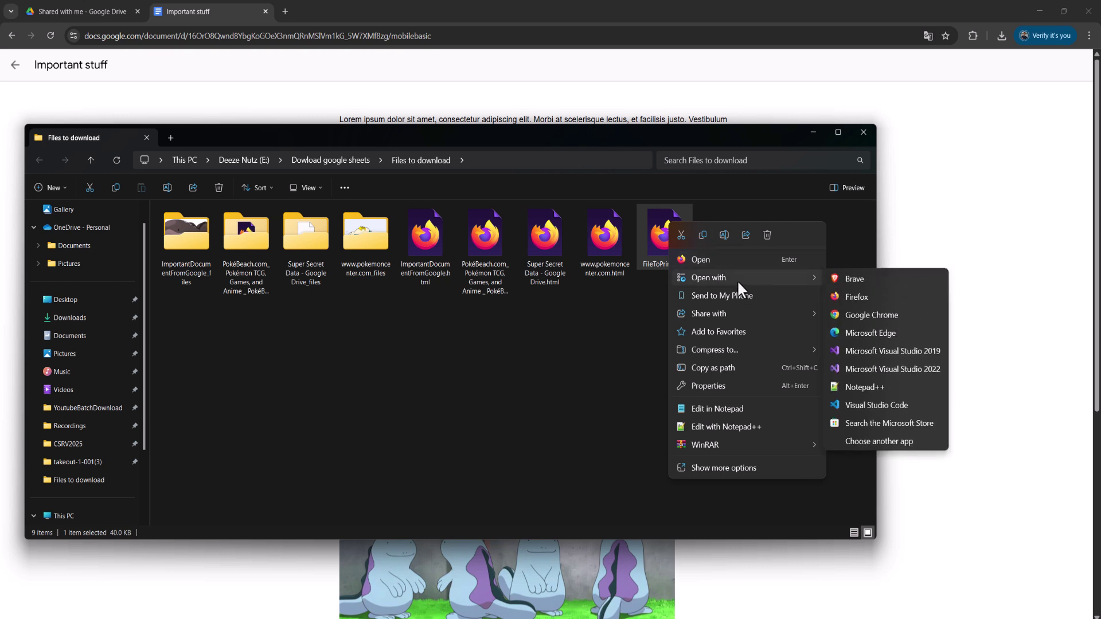
left_click(901, 313)
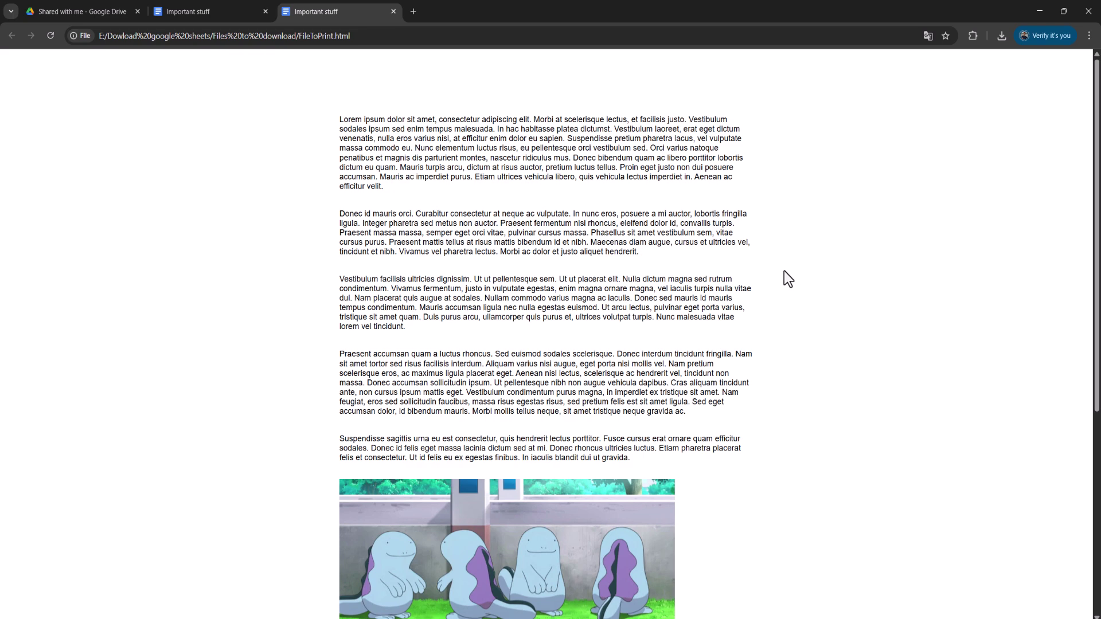
left_click(1089, 36)
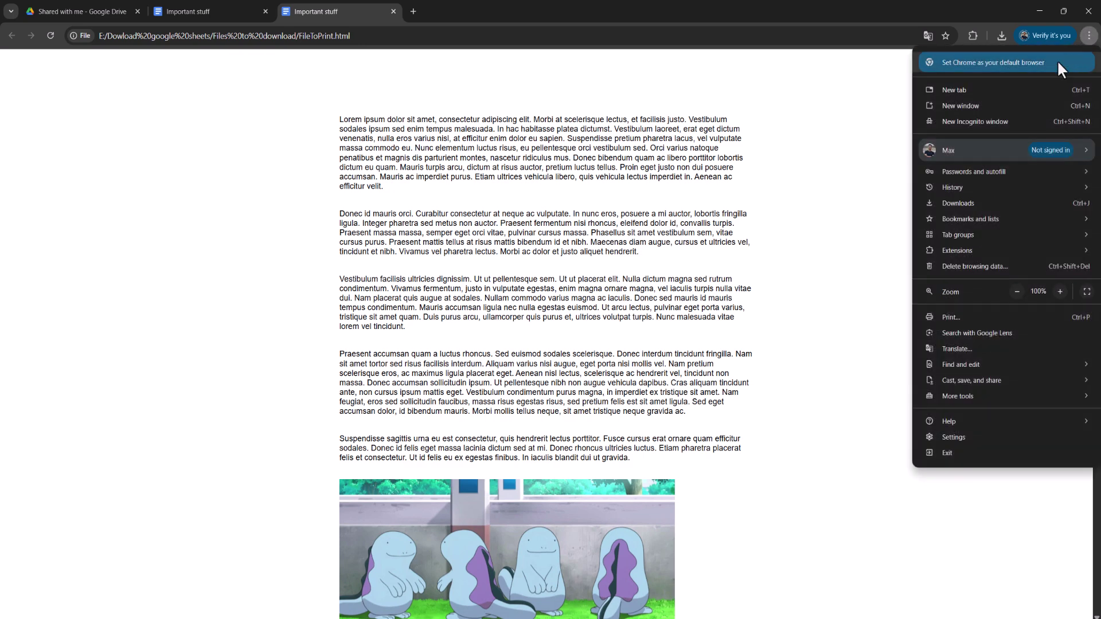
left_click(983, 317)
left_click_drag(717, 182, 659, 149)
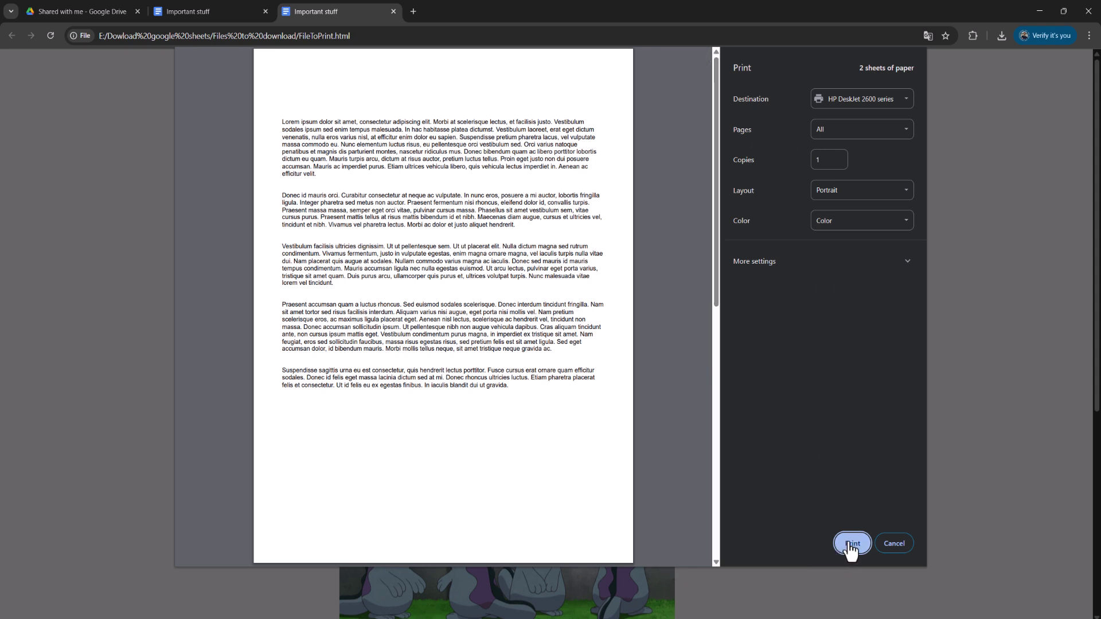
left_click(893, 103)
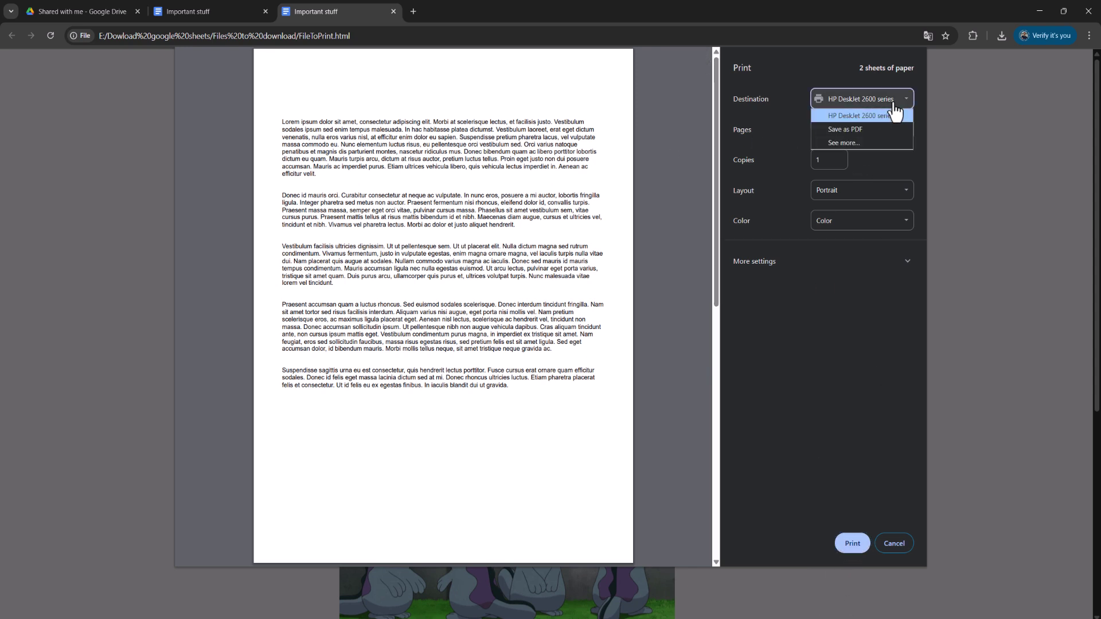
left_click(858, 129)
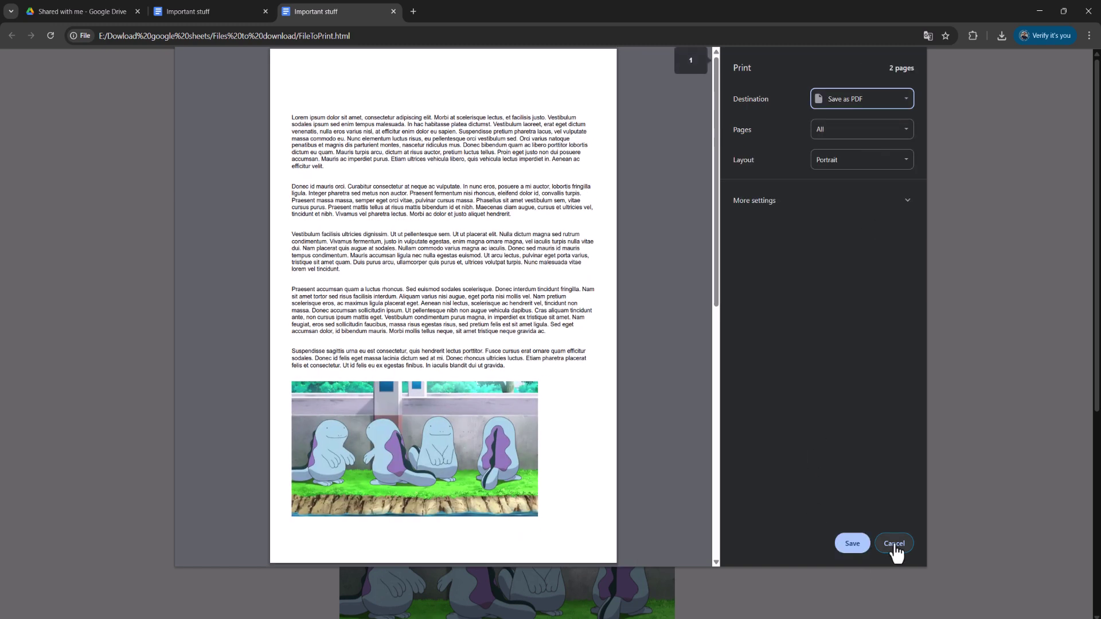
left_click(895, 545)
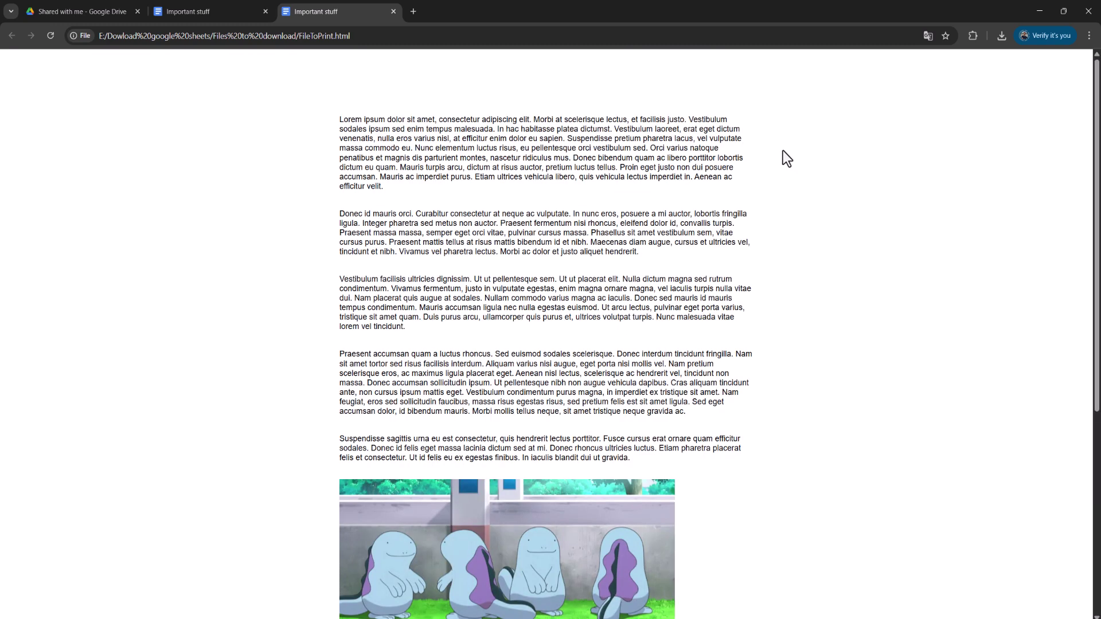
Step: Open print preview with Ctrl+P and set the destination to Save as PDF
key("ctrl+p")
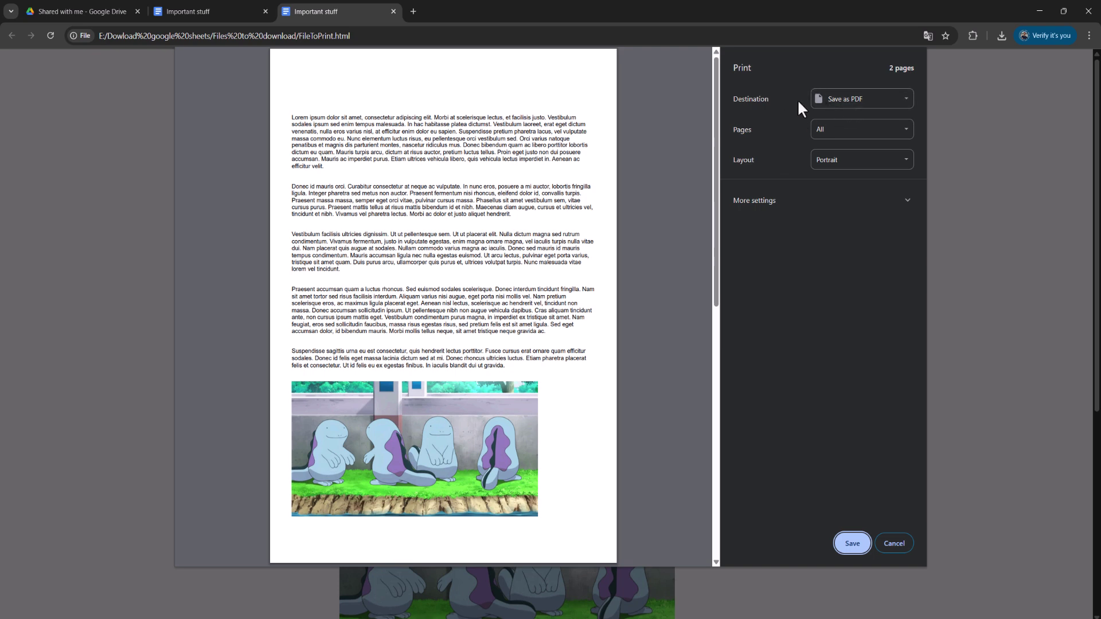
left_click(865, 109)
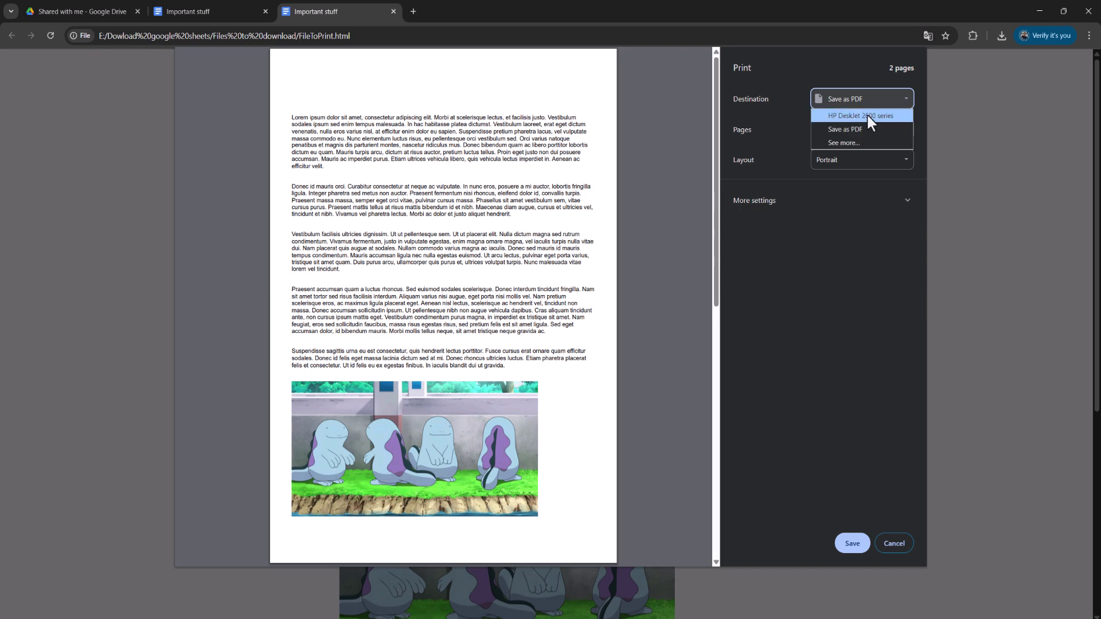
left_click(866, 112)
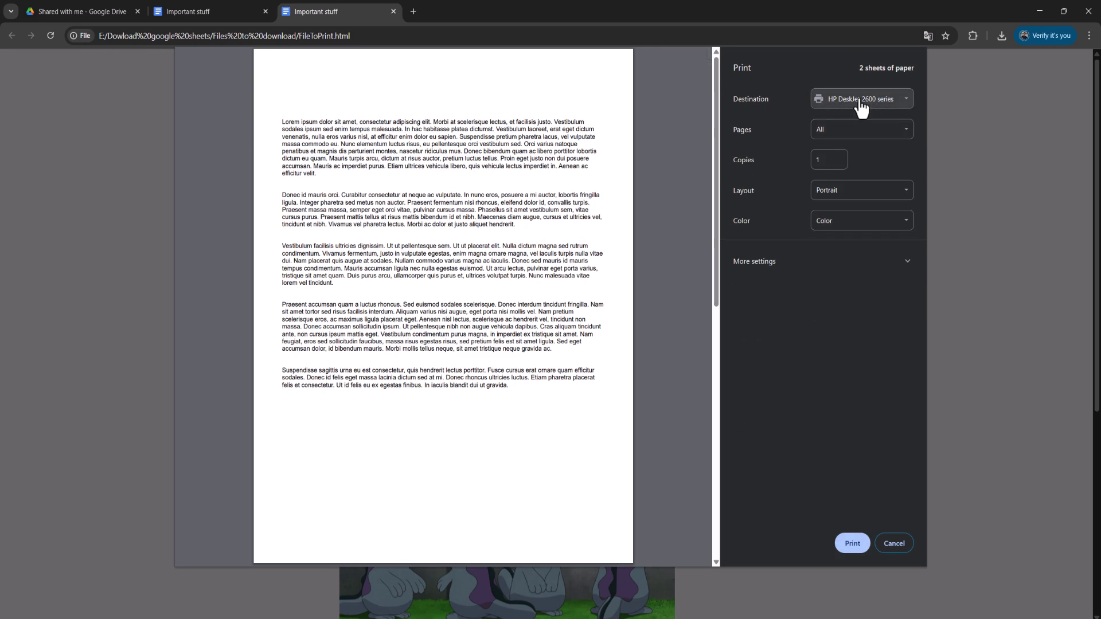
left_click(885, 111)
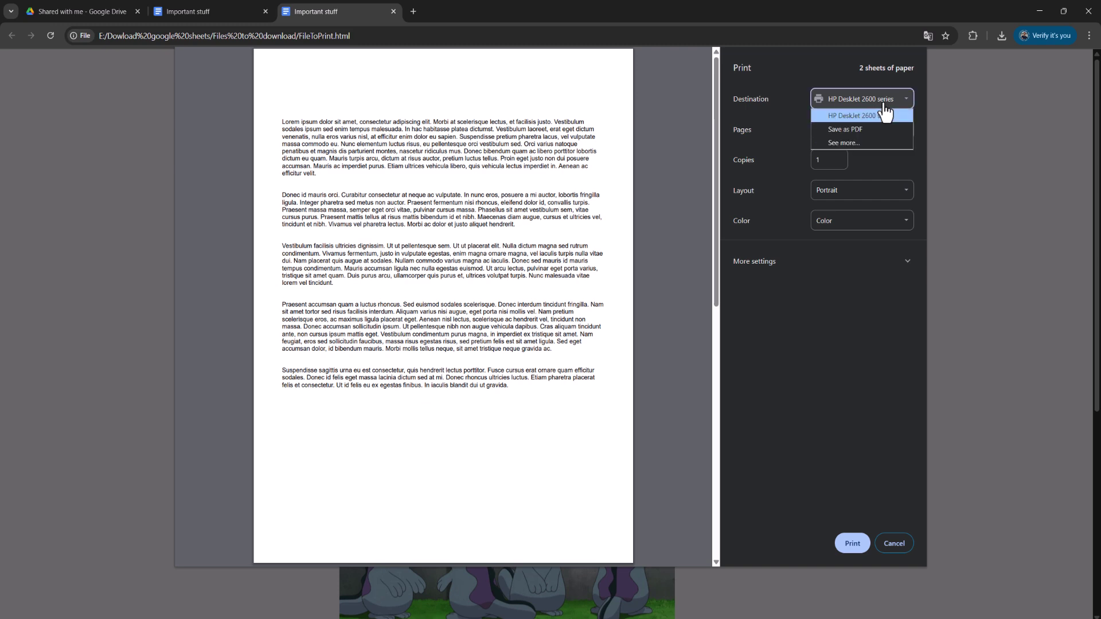
left_click(856, 130)
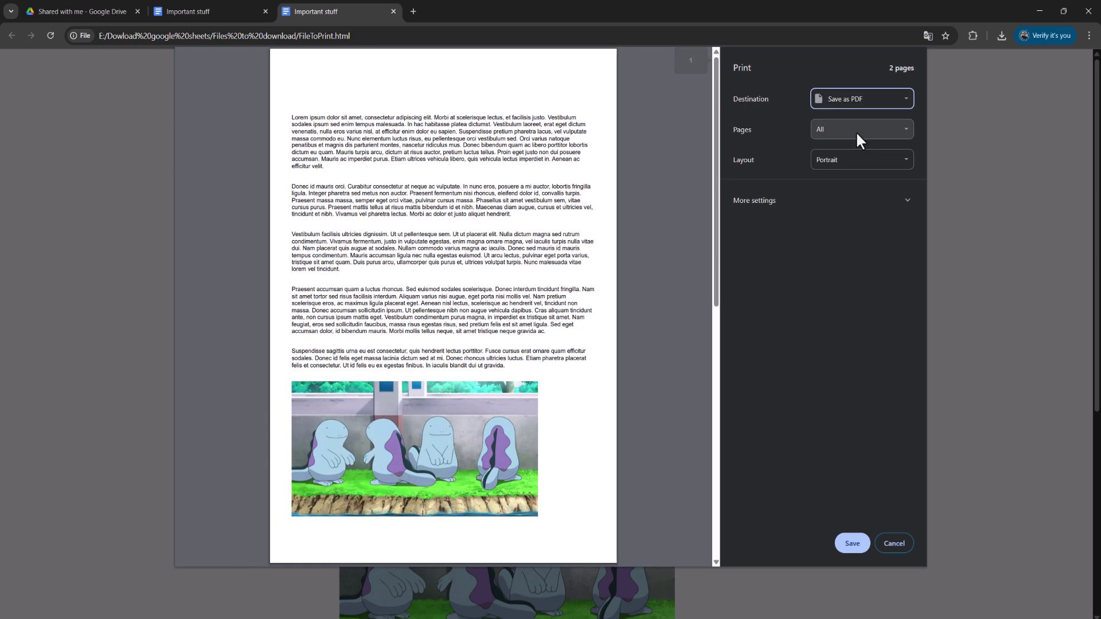
Step: Save the PDF as Important stuff.pdf in Files to download and open it in Edge
left_click(853, 545)
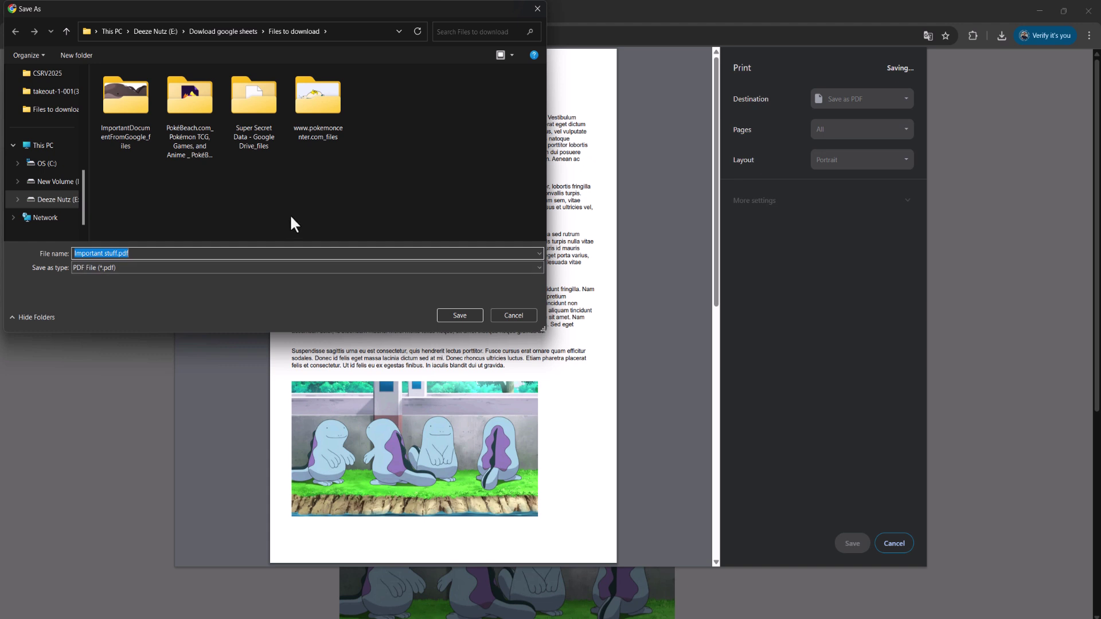
left_click(459, 315)
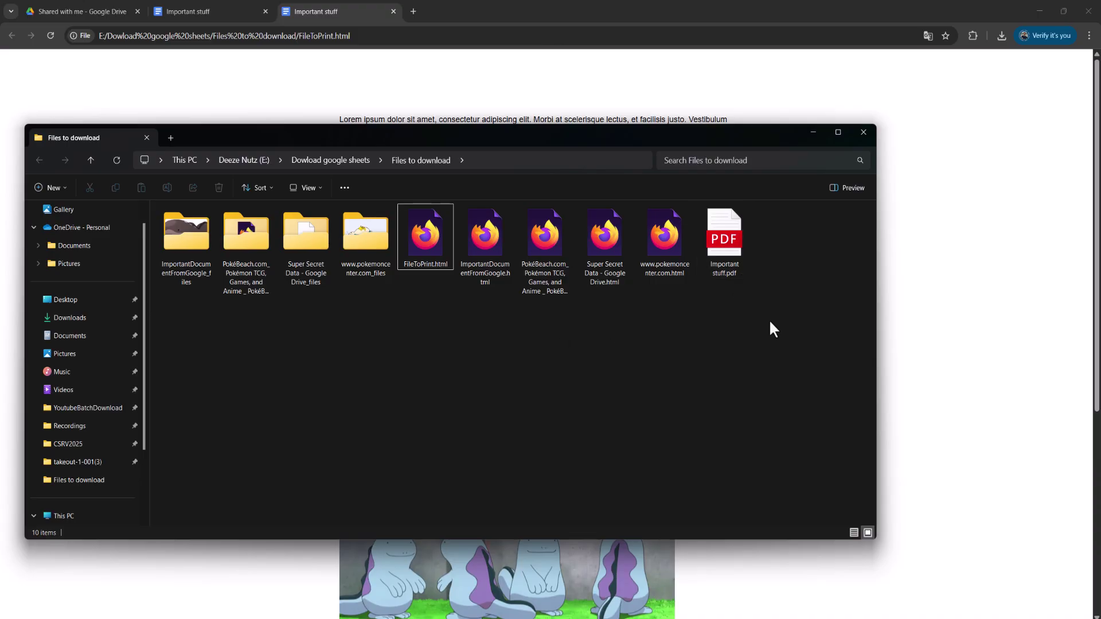
double_click(725, 235)
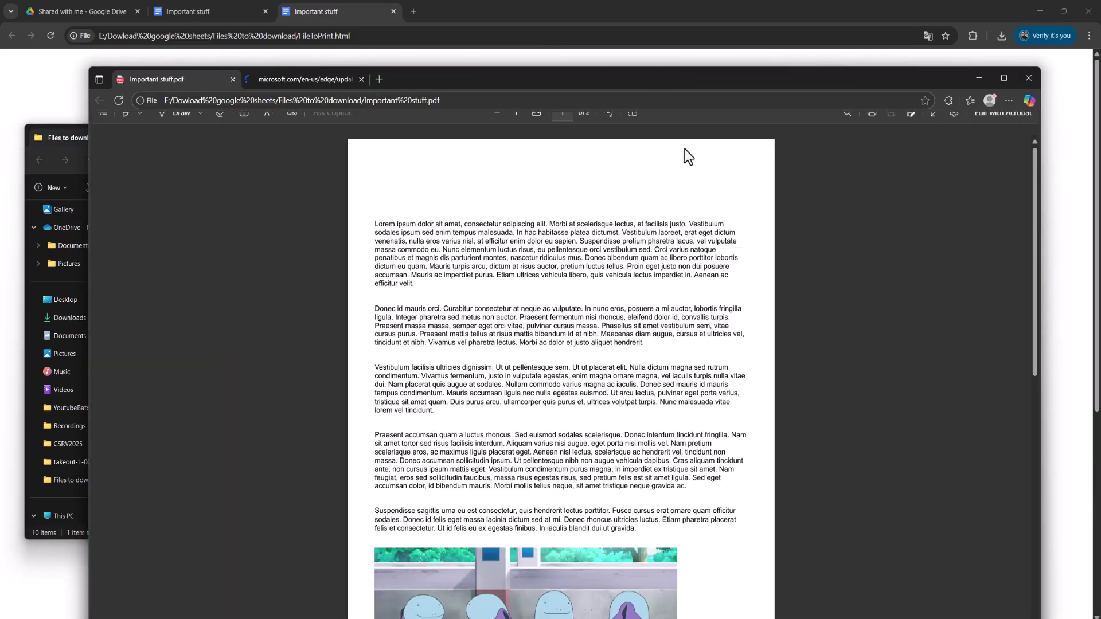
left_click_drag(654, 79, 653, 46)
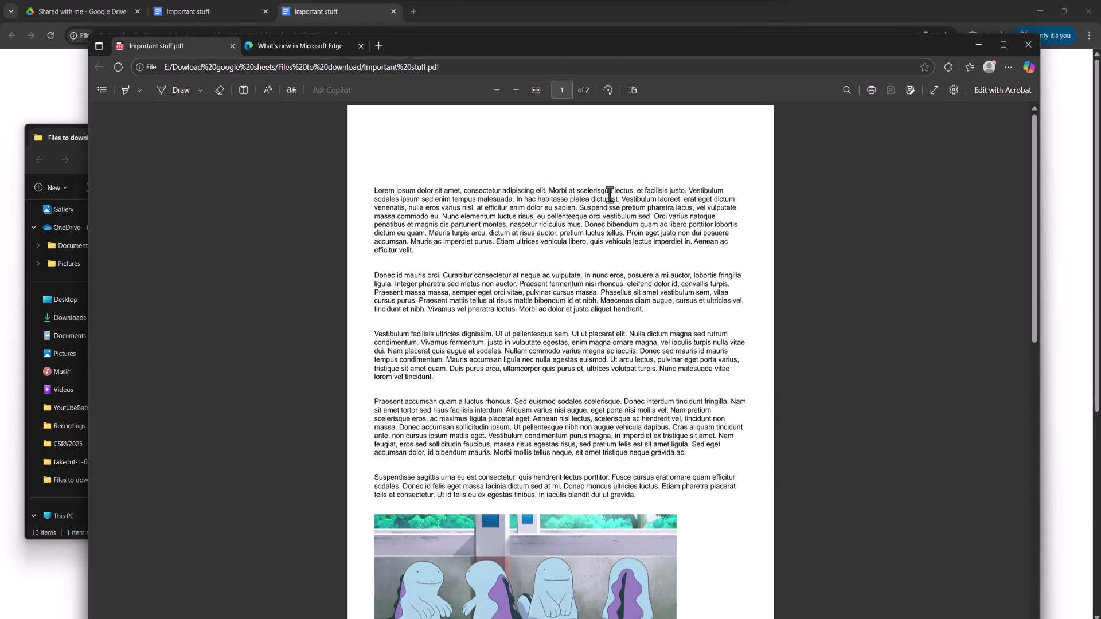
scroll(609, 199, "down", 5)
scroll(610, 199, "down", 5)
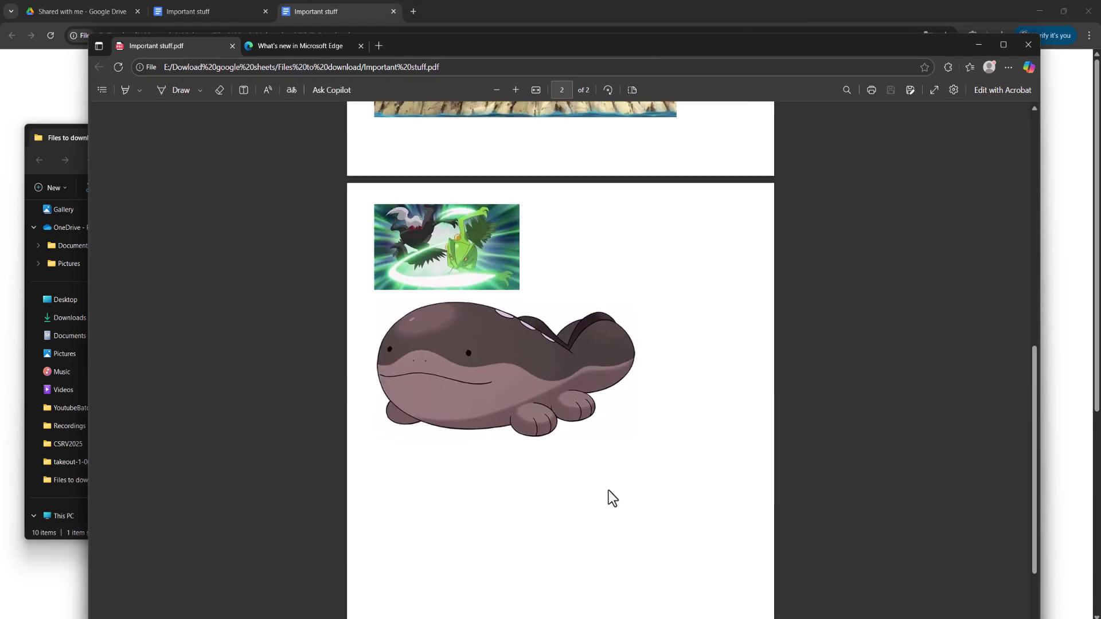
scroll(531, 313, "up", 10)
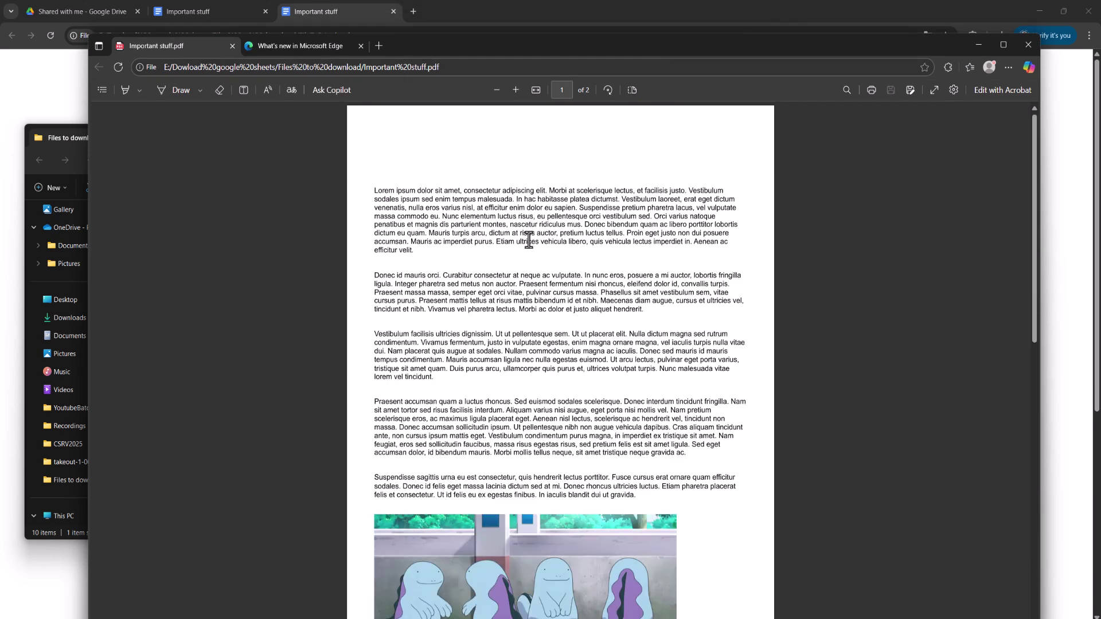